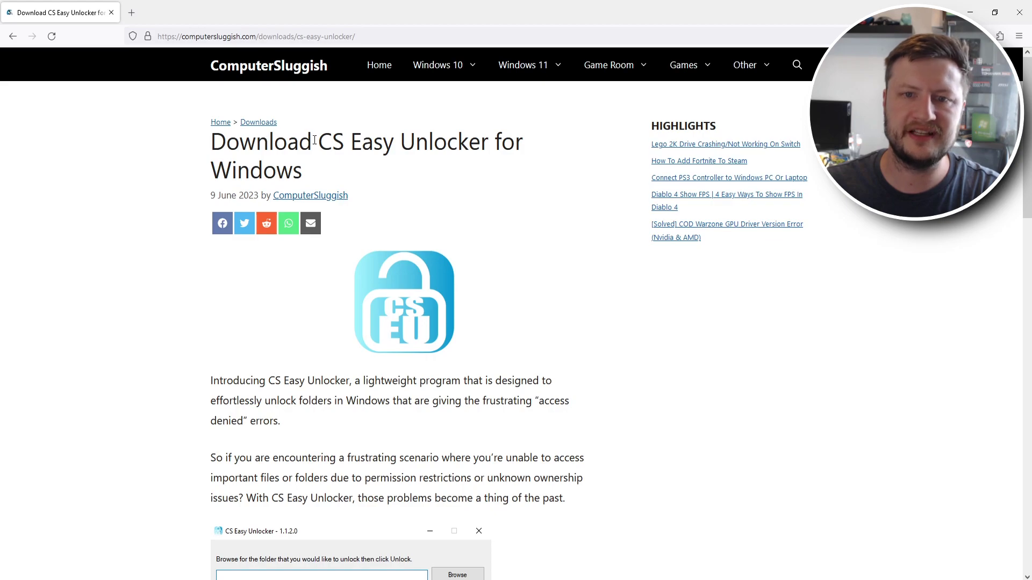
- Scroll the CS Easy Unlocker page to the Download section, highlighting its portable-version note
drag(314, 140, 497, 143)
click(509, 144)
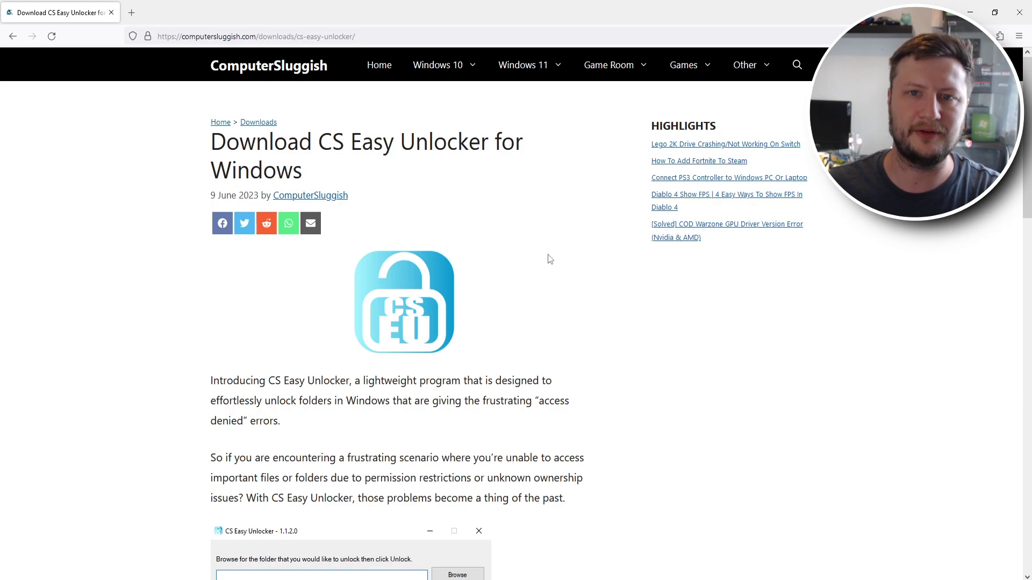
scroll(650, 290, down, 2)
scroll(650, 292, down, 5)
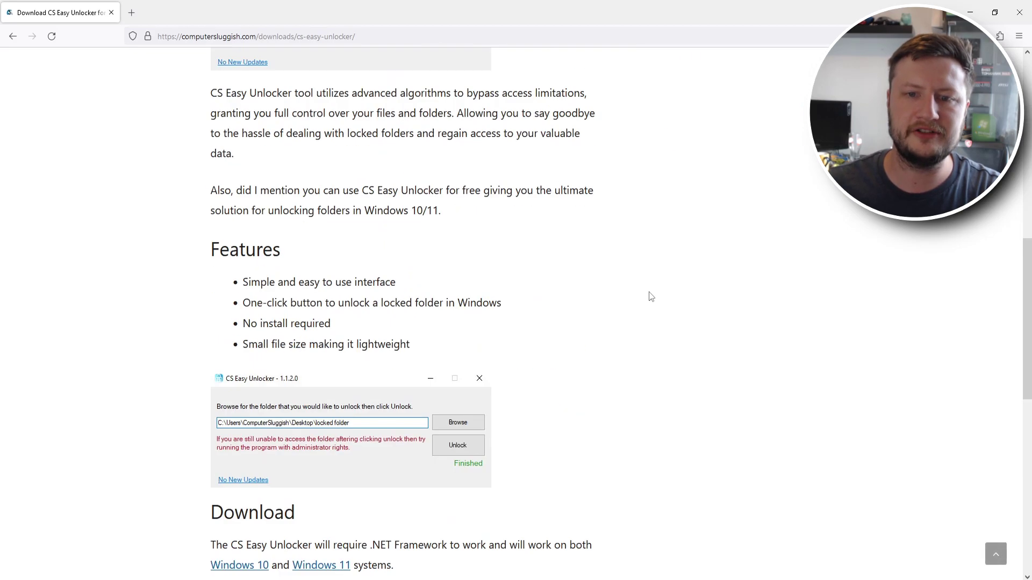
scroll(650, 298, down, 5)
scroll(650, 297, down, 2)
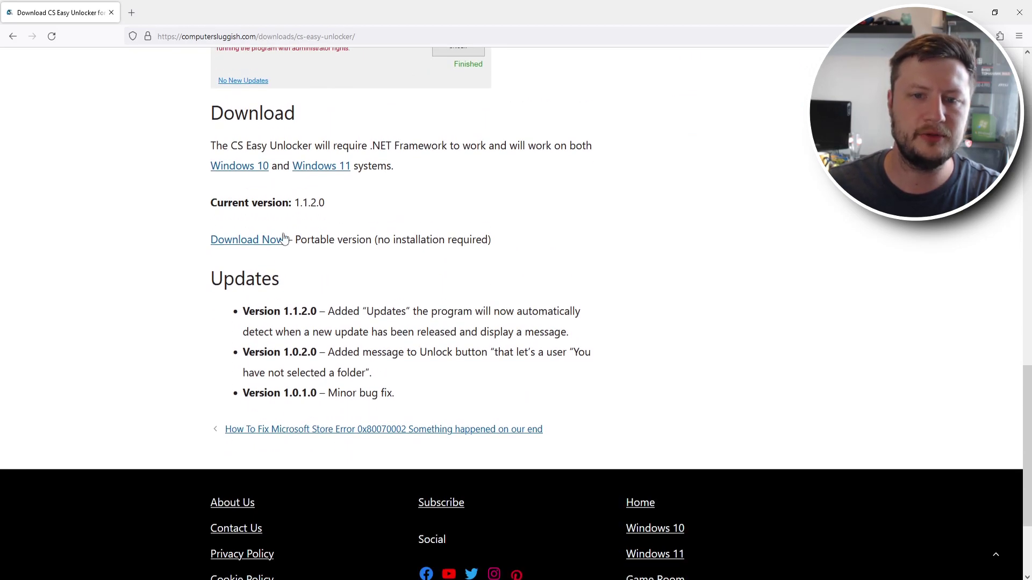
drag(301, 240, 425, 241)
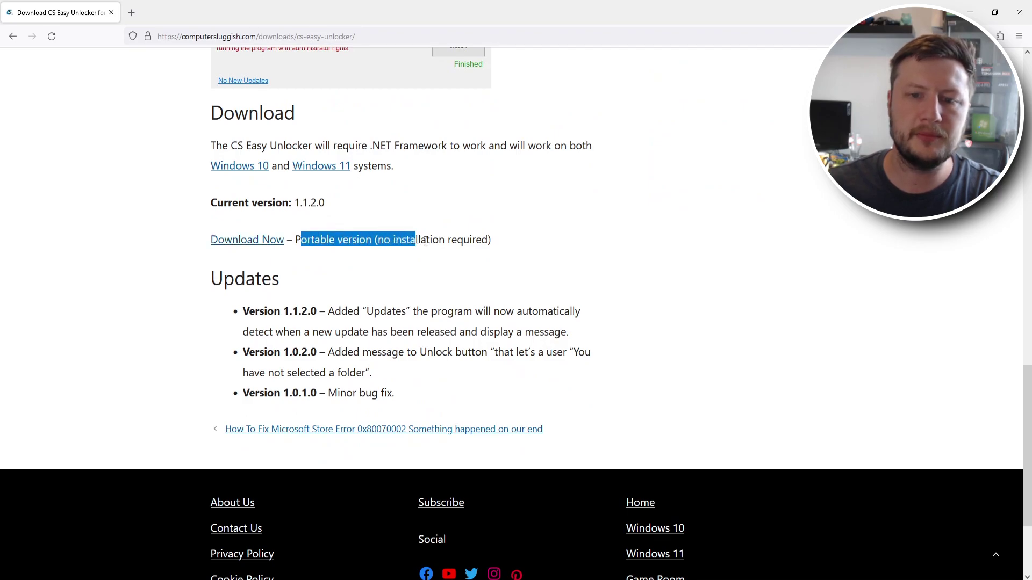
click(468, 241)
drag(306, 241, 350, 241)
click(359, 242)
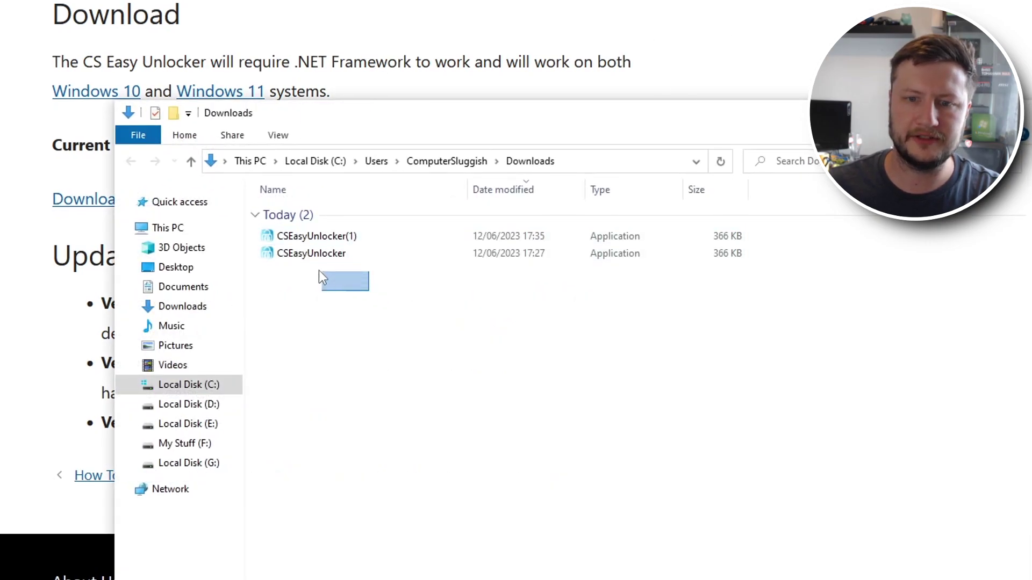
- Delete the older CSEasyUnlocker download, run CSEasyUnlocker(1) as administrator and accept its disclaimer
drag(318, 270, 320, 257)
key(Delete)
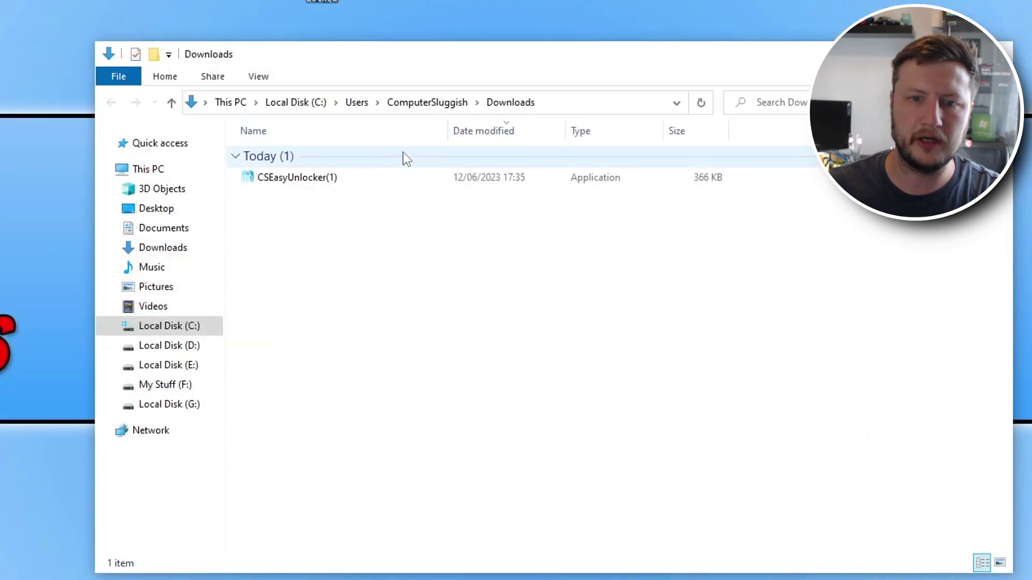
right_click(300, 180)
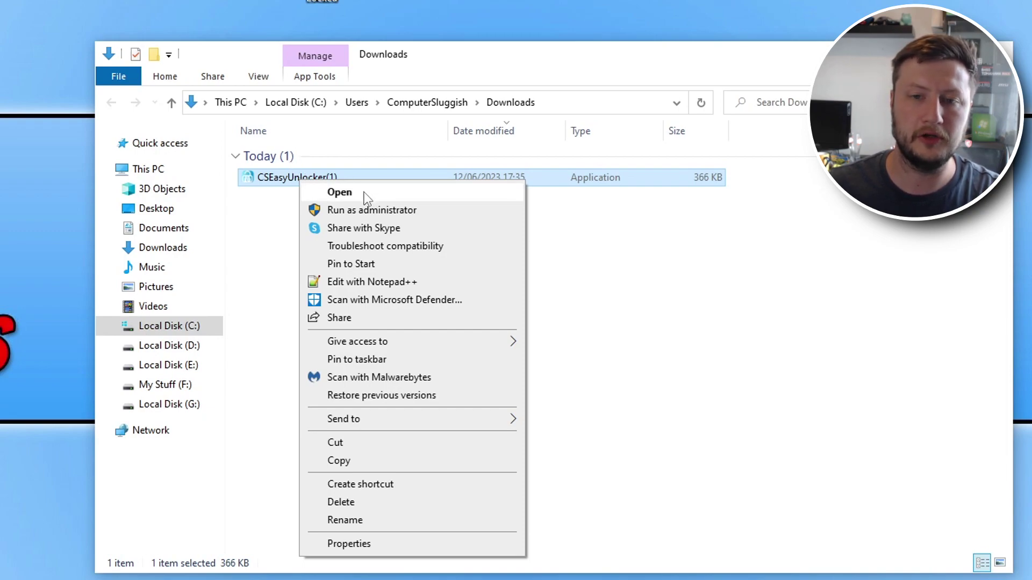
click(381, 210)
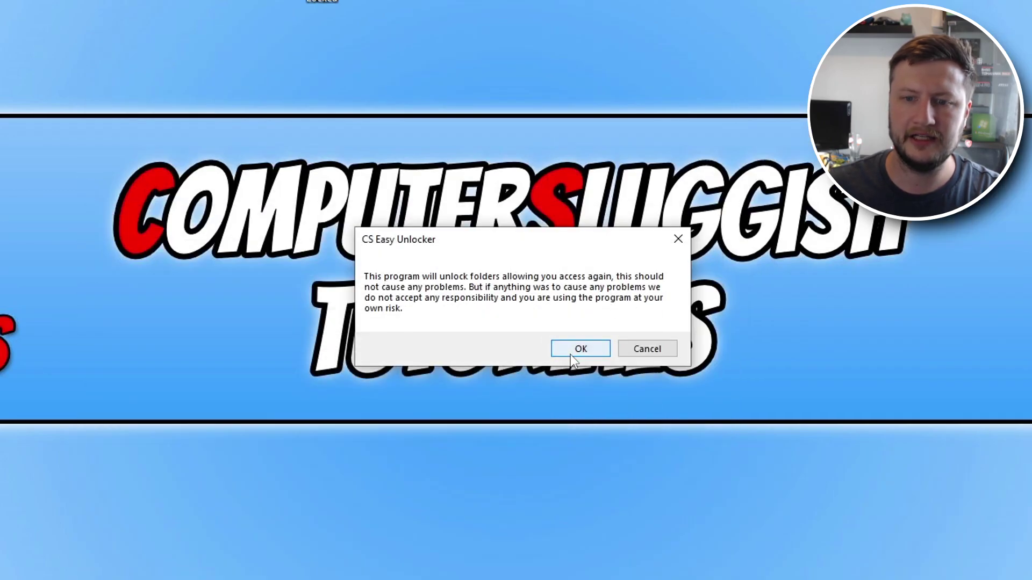
click(579, 353)
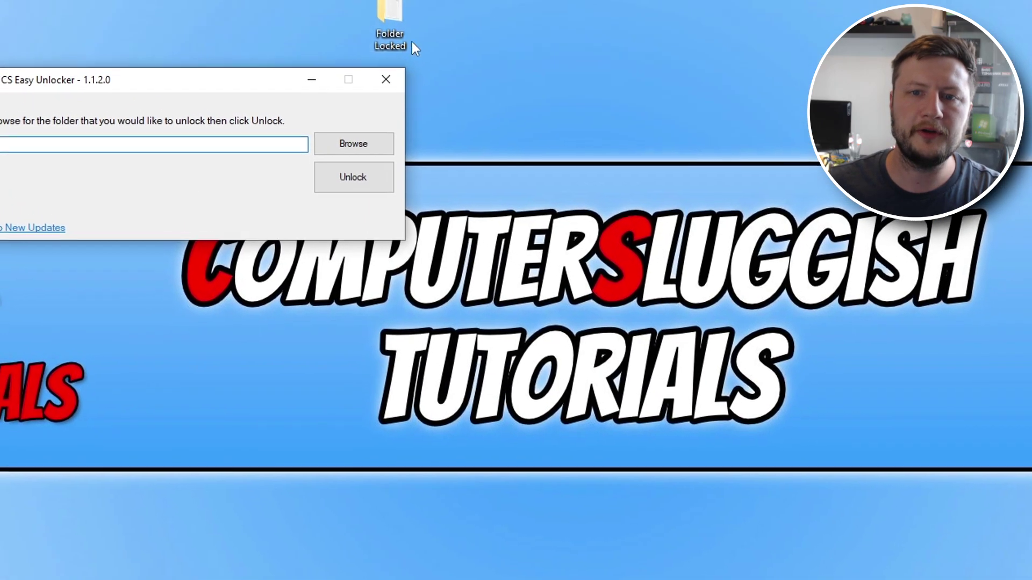
- Move Folder Locked beside the unlocker and confirm opening it gives a permission-denied message
drag(411, 41, 494, 70)
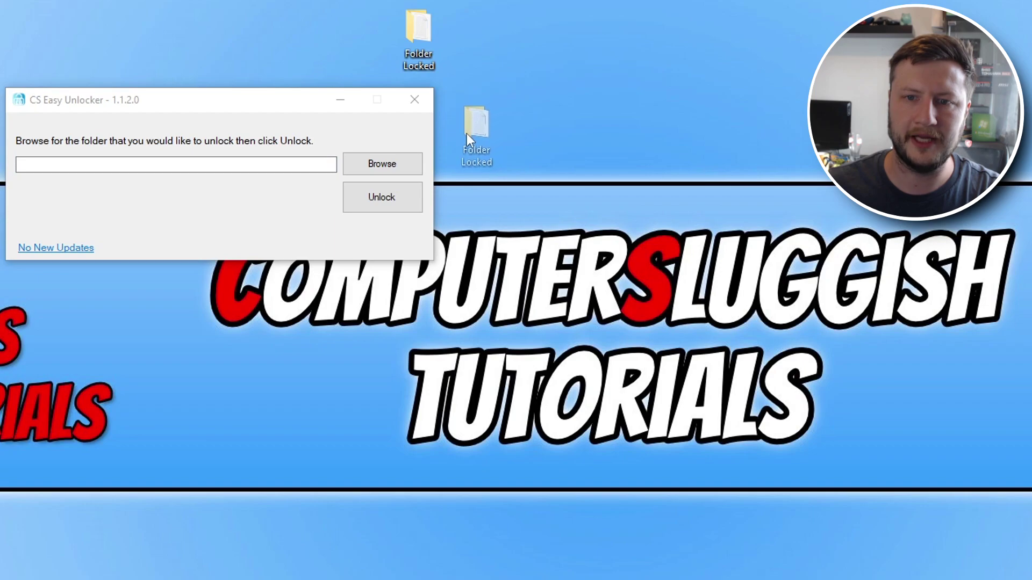
drag(466, 133, 468, 134)
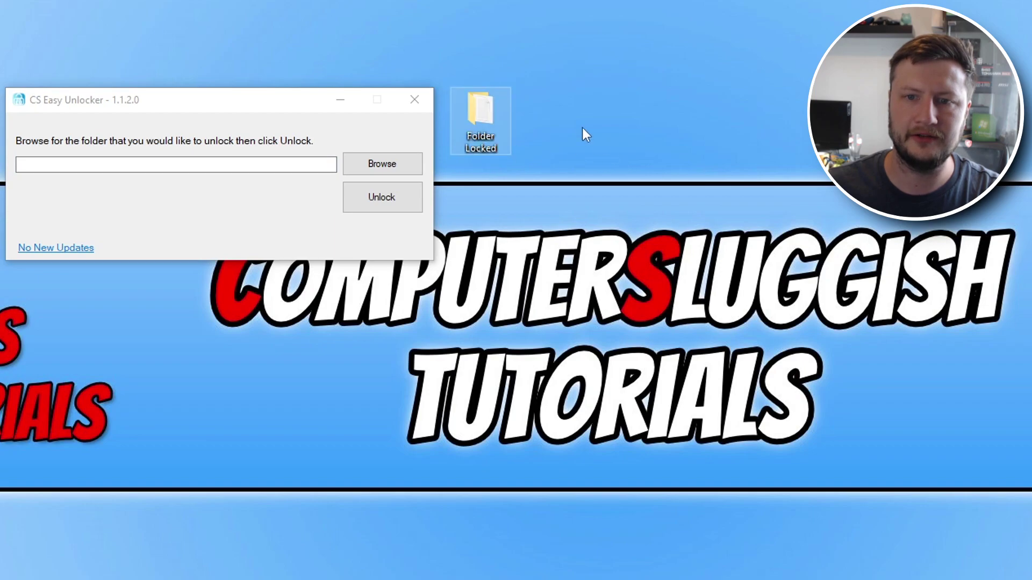
double_click(485, 113)
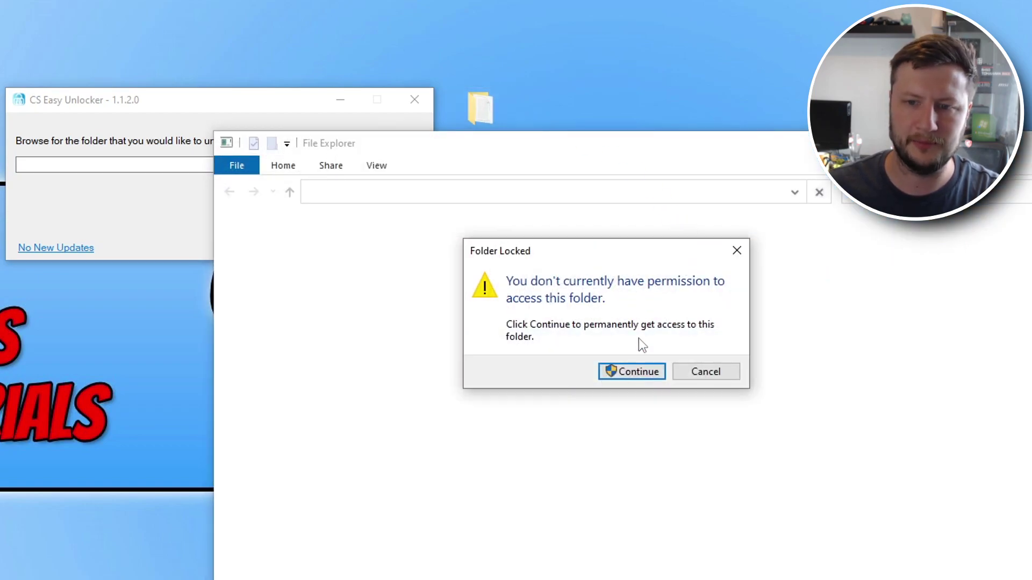
click(649, 372)
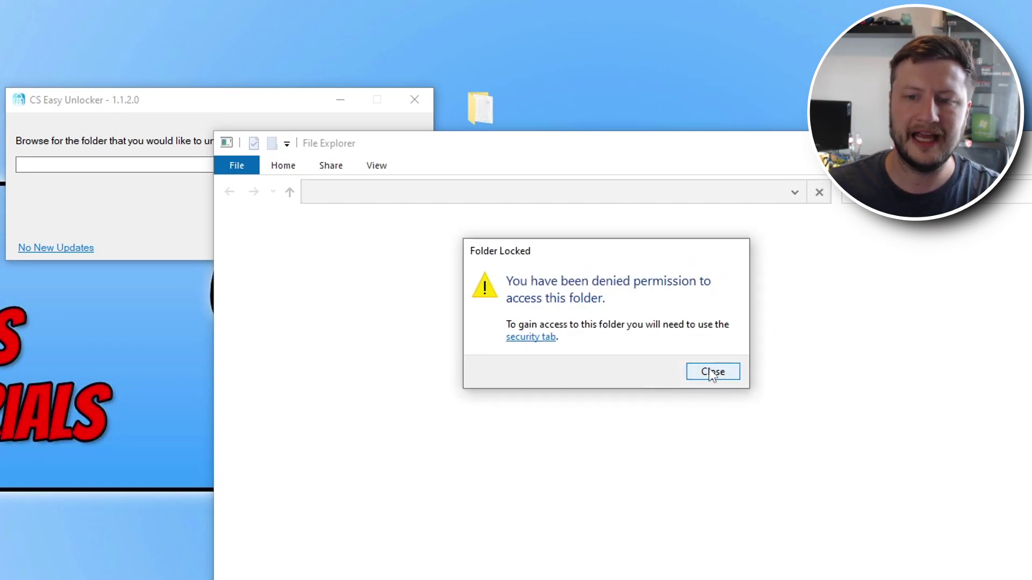
click(713, 371)
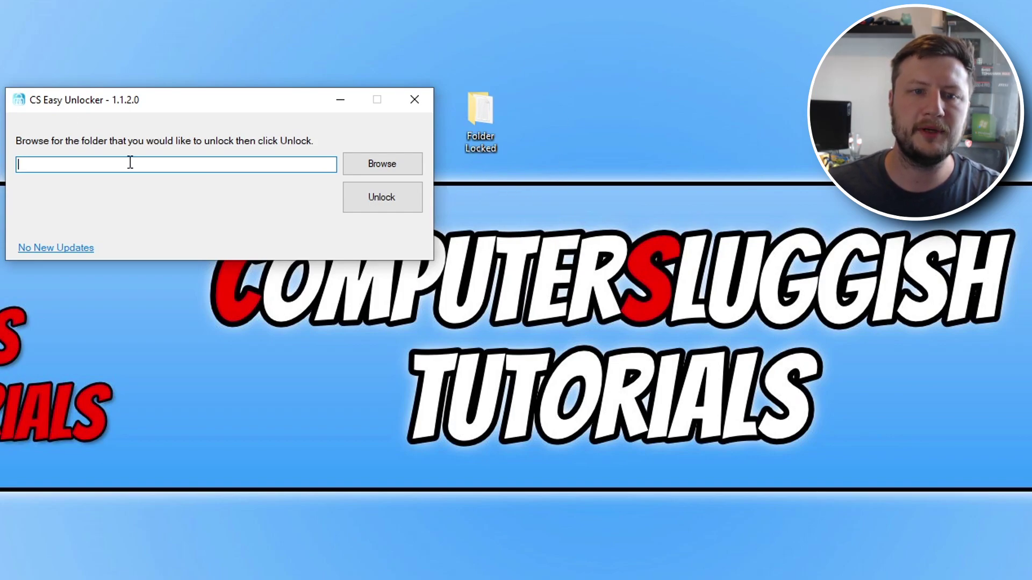
- Select Desktop > Folder Locked as the target, unlock it, and open the unlocked folder
click(410, 166)
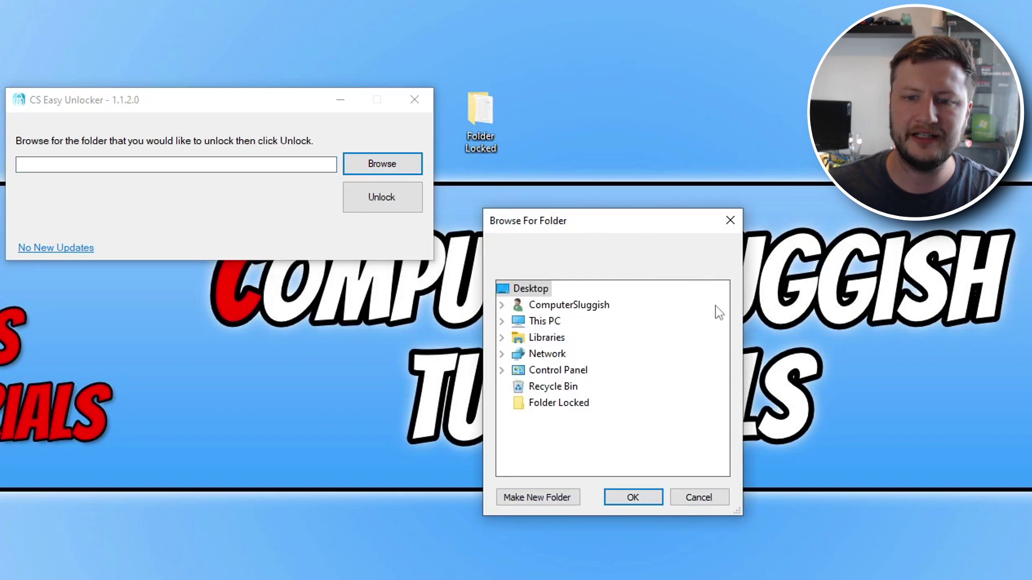
click(562, 407)
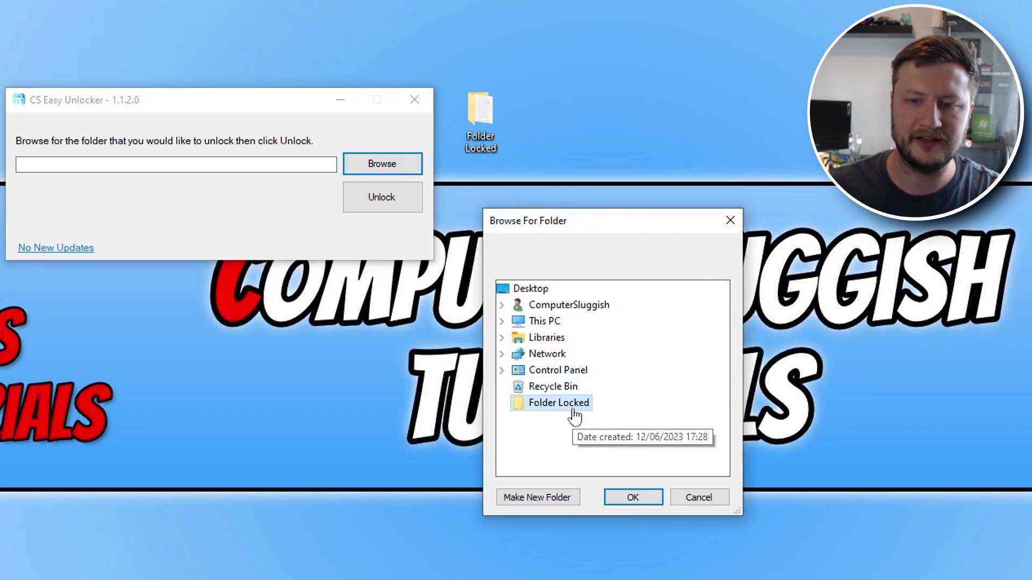
click(631, 497)
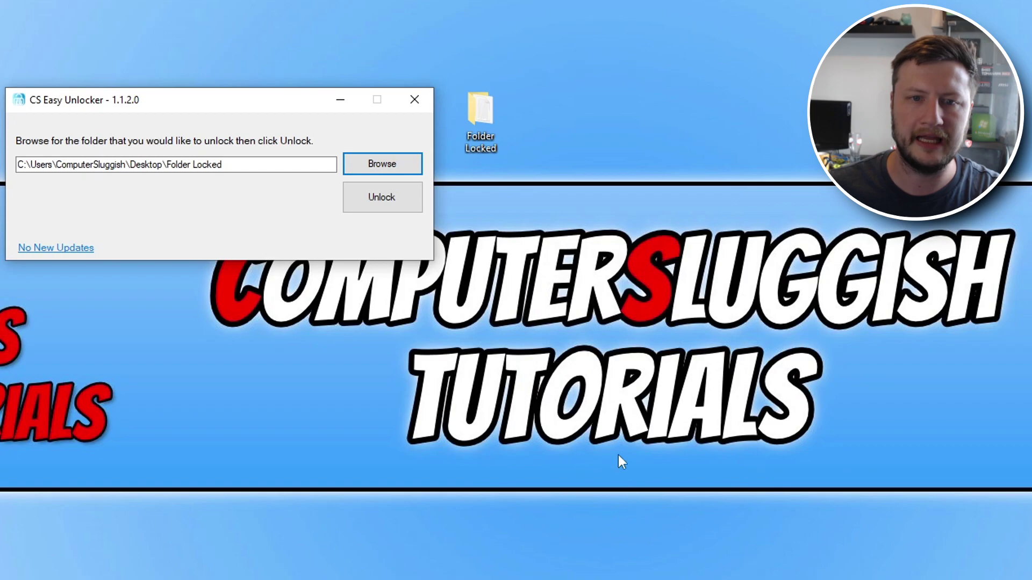
click(375, 205)
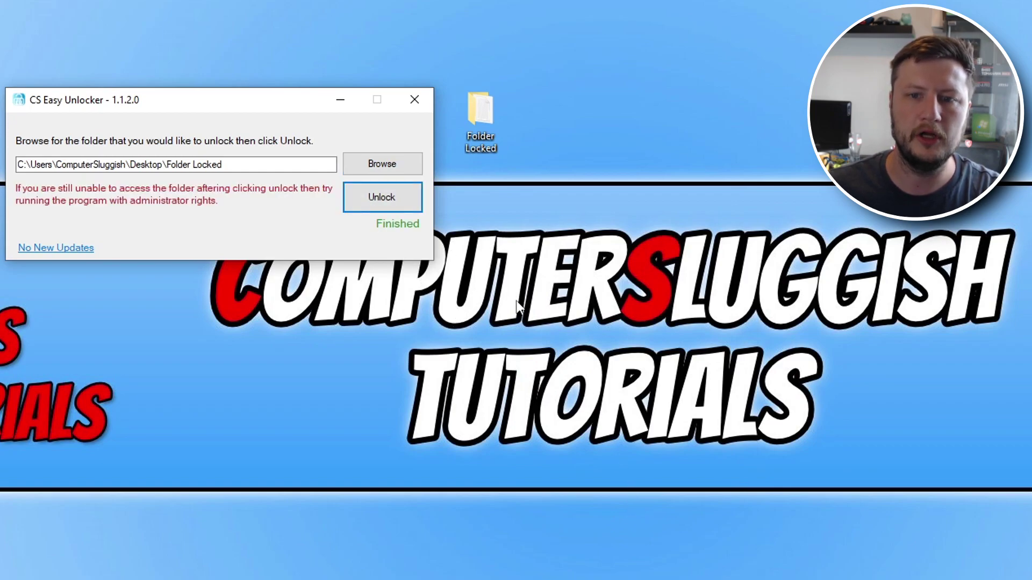
double_click(495, 110)
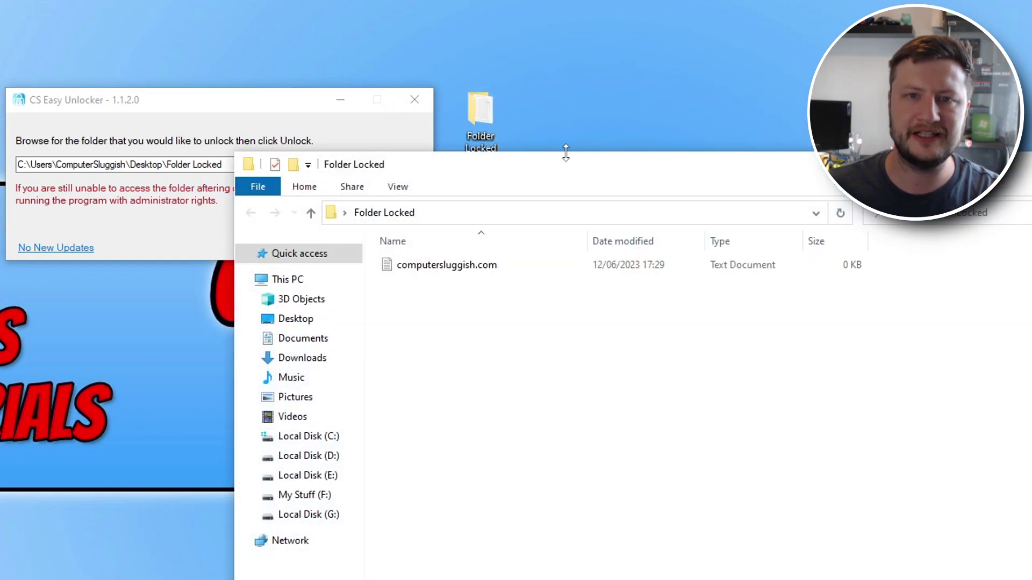
- Select and deselect the computersluggish.com file, then close the Folder Locked window
drag(581, 386, 439, 322)
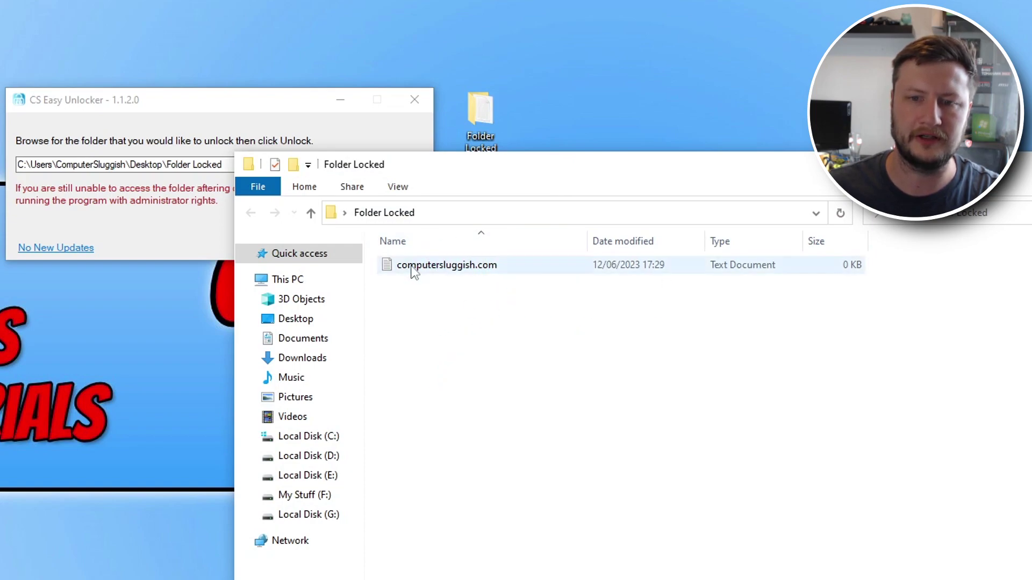
drag(383, 299, 663, 237)
click(707, 423)
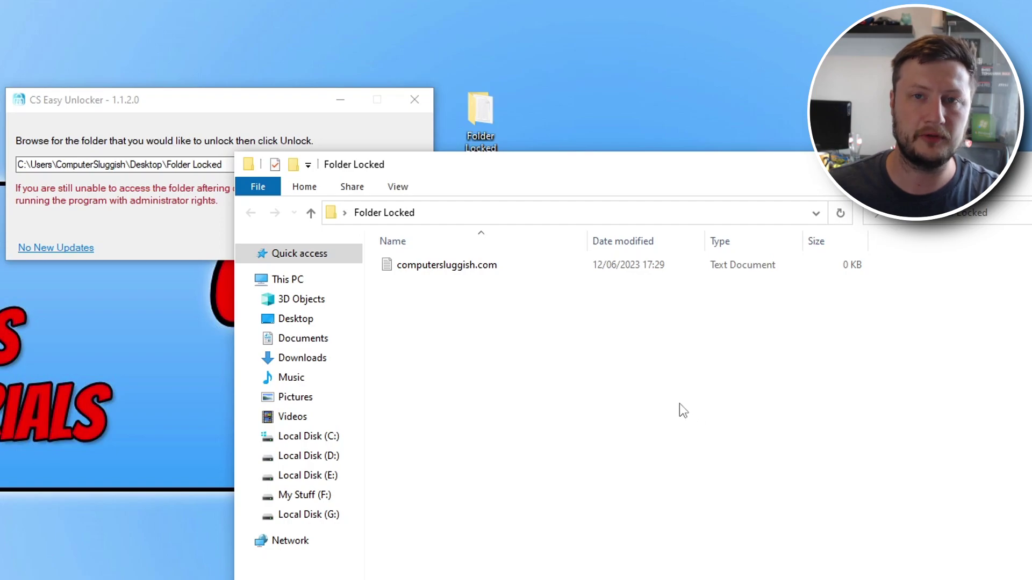
key(ctrl+w)
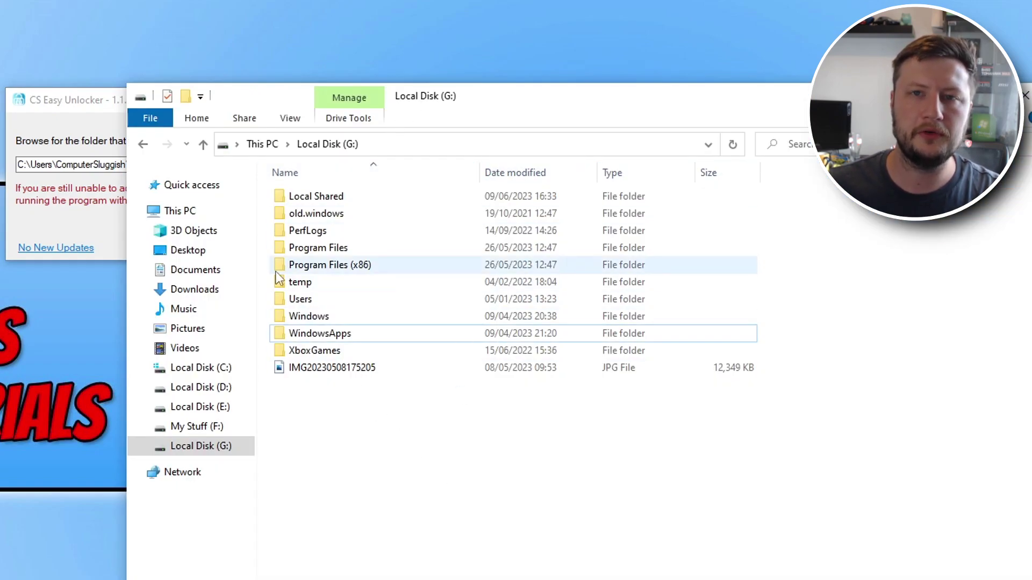
- Try opening G:\WindowsApps, dismiss the access-denied message, and return to the unlocker
double_click(339, 335)
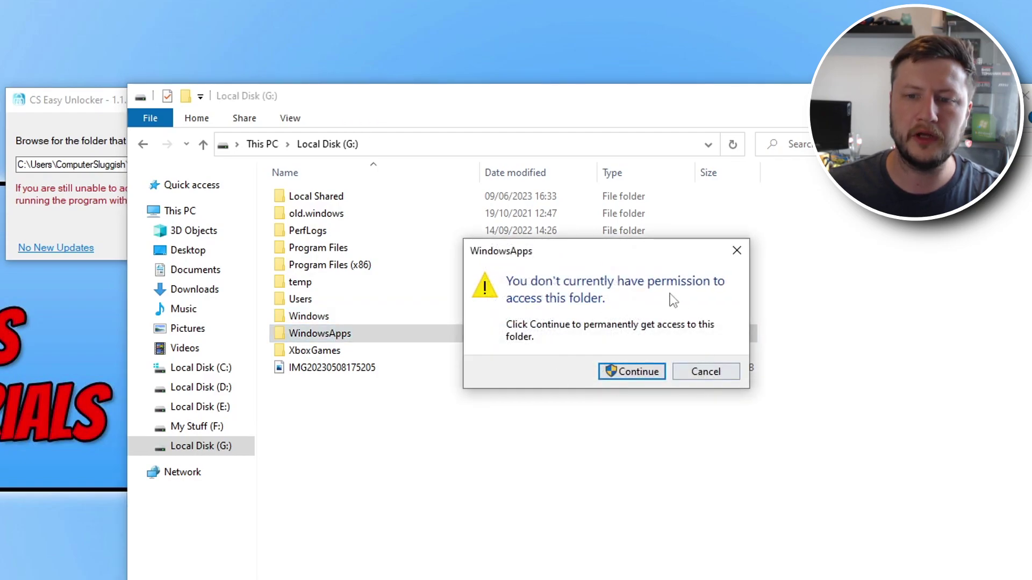
click(621, 370)
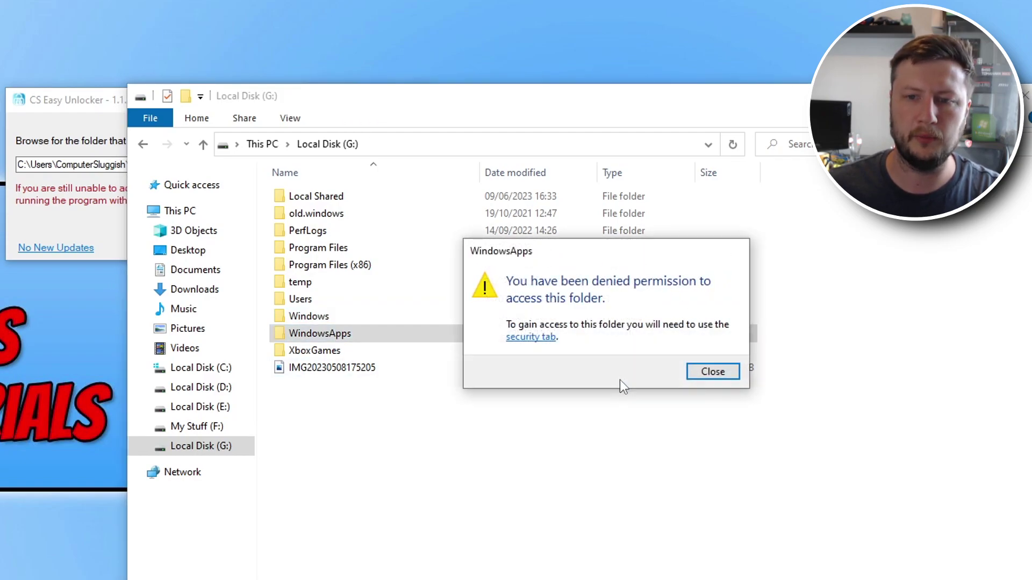
click(706, 373)
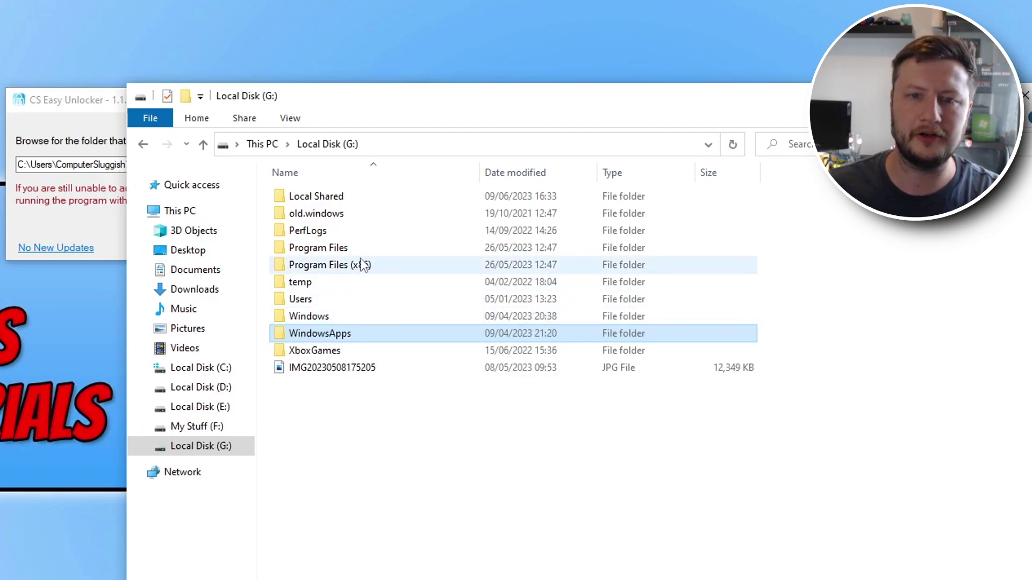
click(89, 206)
- Choose Local Disk (G:) > WindowsApps in the folder picker and unlock it
click(398, 157)
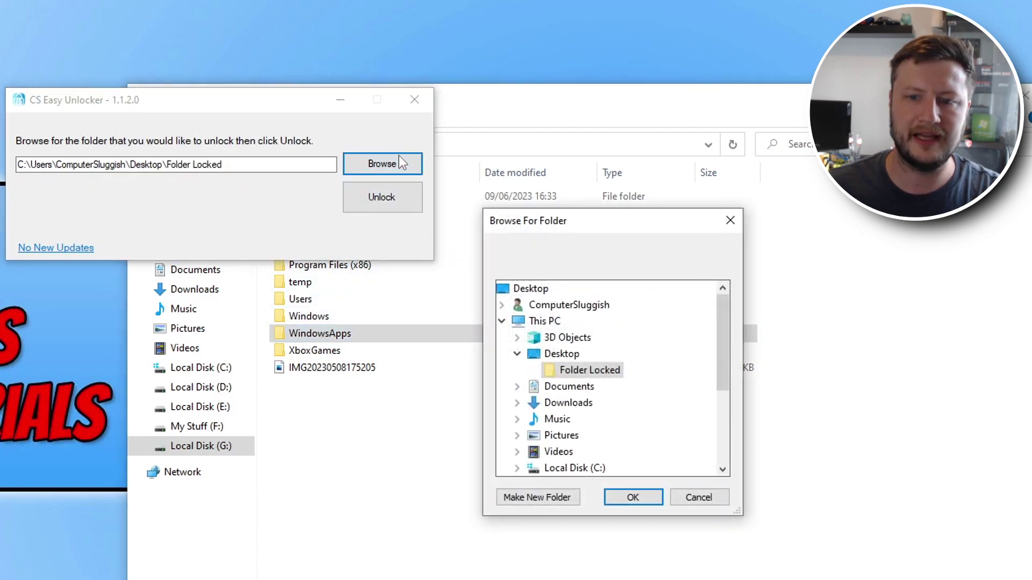
click(516, 355)
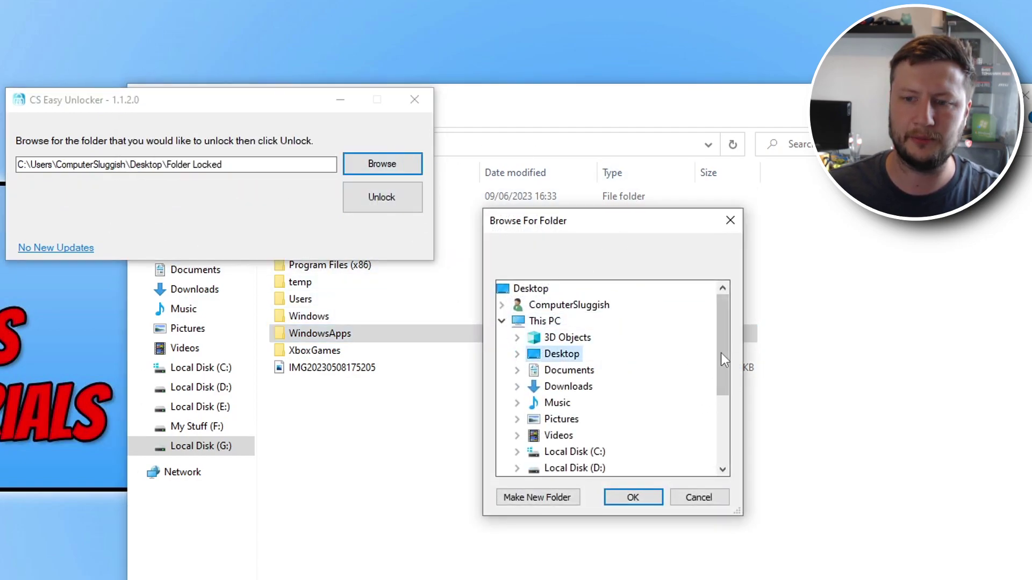
drag(721, 352, 720, 416)
click(517, 386)
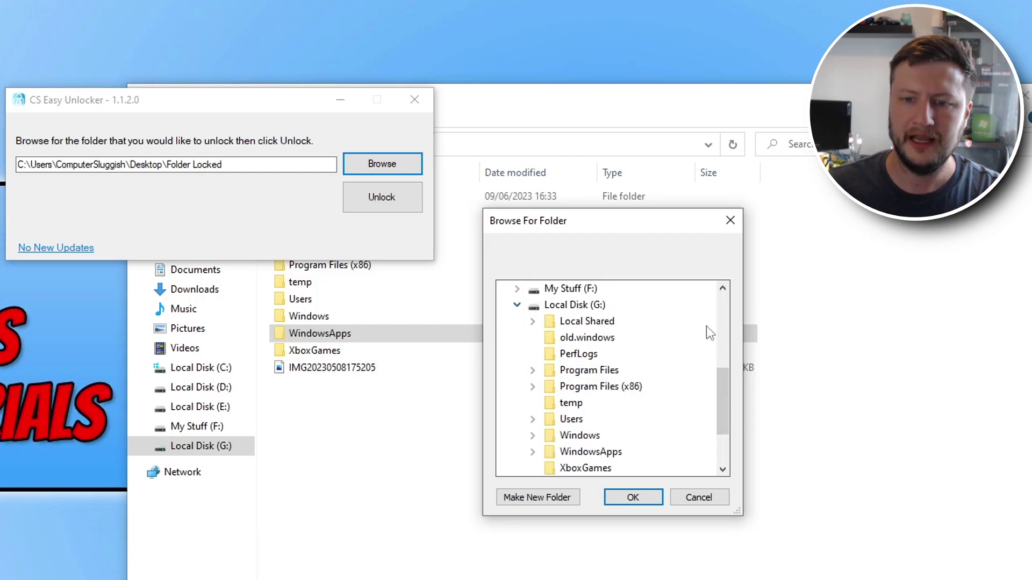
mouse_move(723, 403)
mouse_down()
mouse_move(723, 425)
mouse_move(721, 415)
mouse_up()
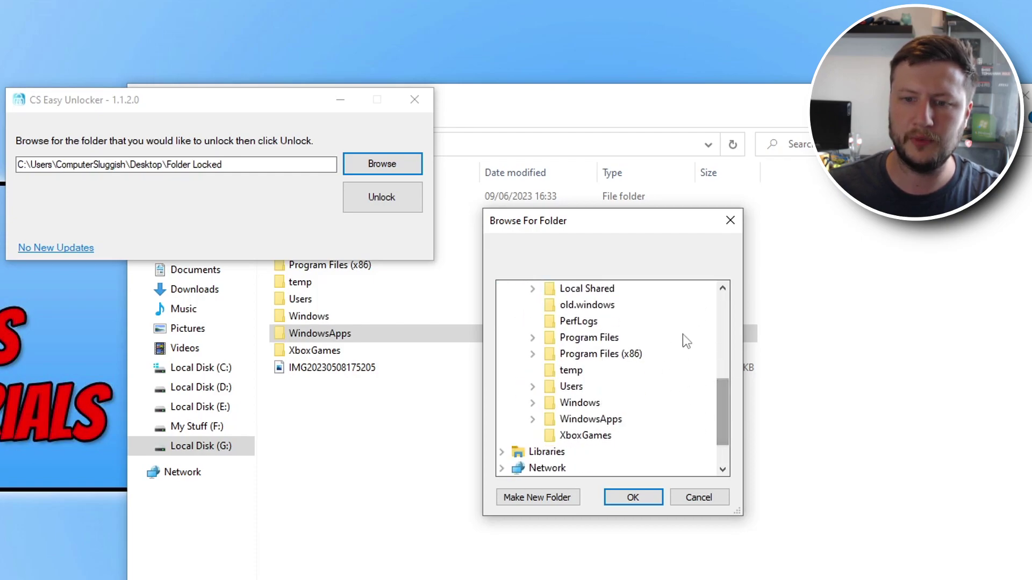
double_click(609, 423)
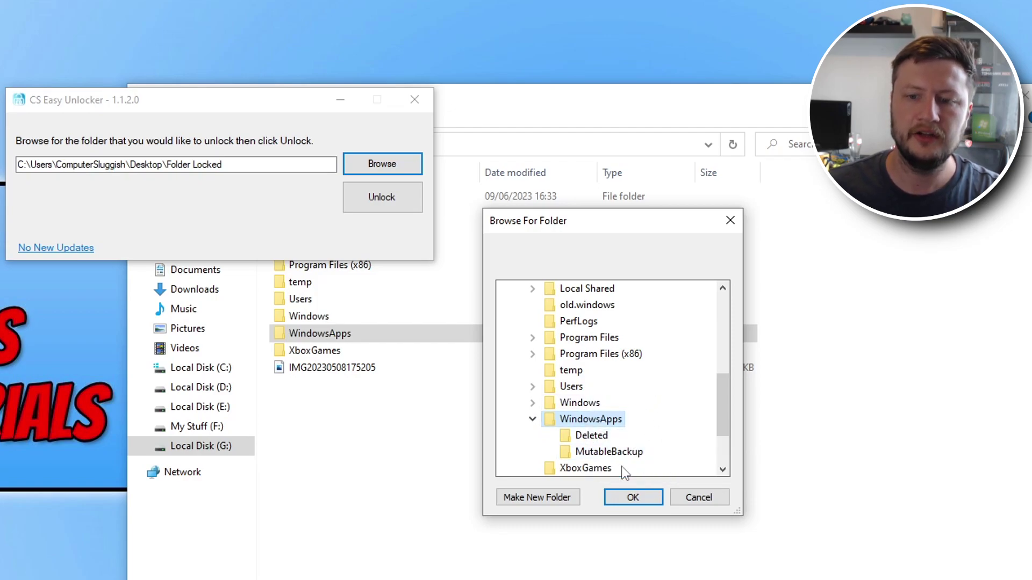
click(642, 496)
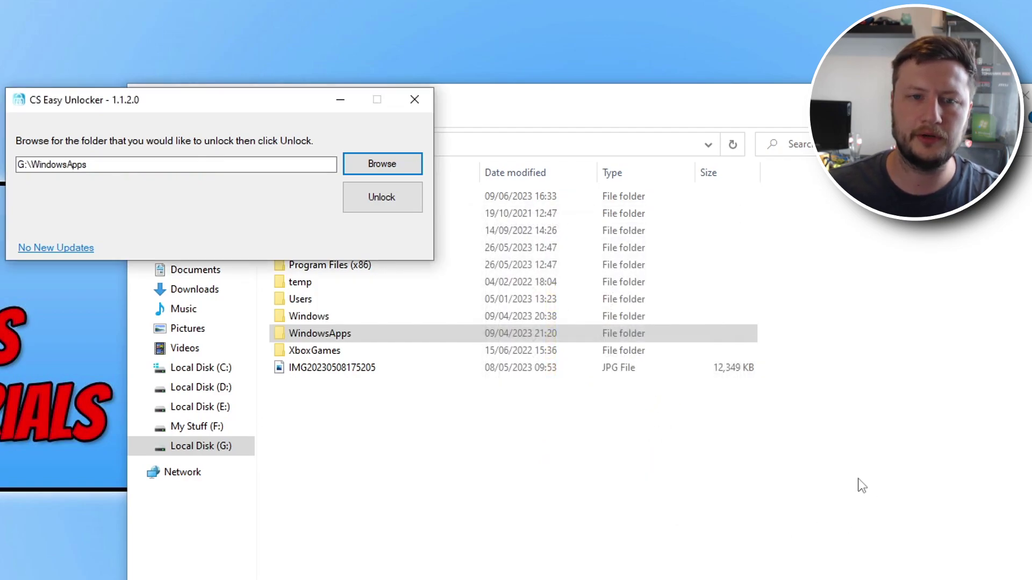
click(383, 197)
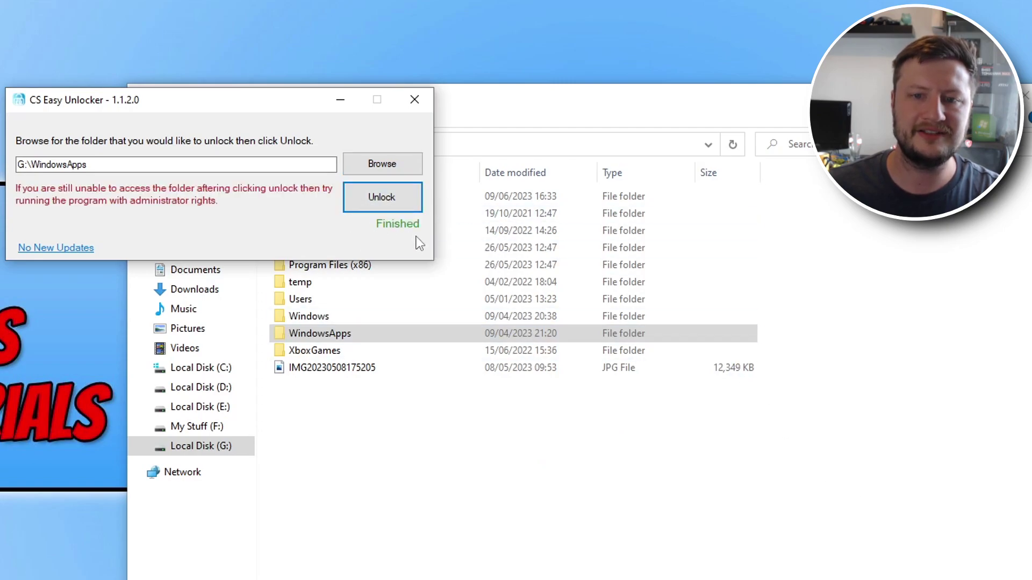
- Minimize the unlocker and open G:\WindowsApps, granting permanent access at the prompt
click(340, 106)
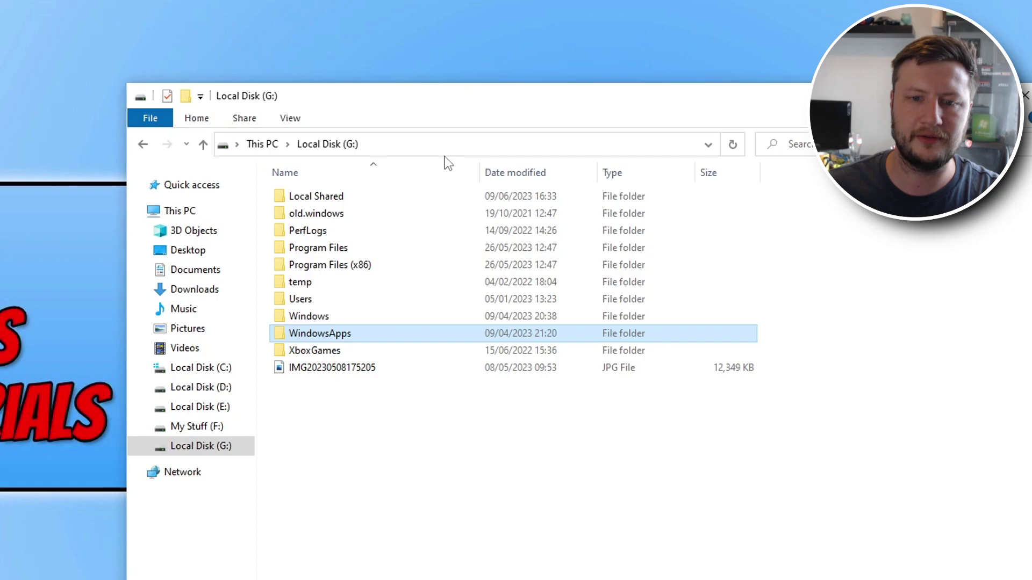
double_click(361, 337)
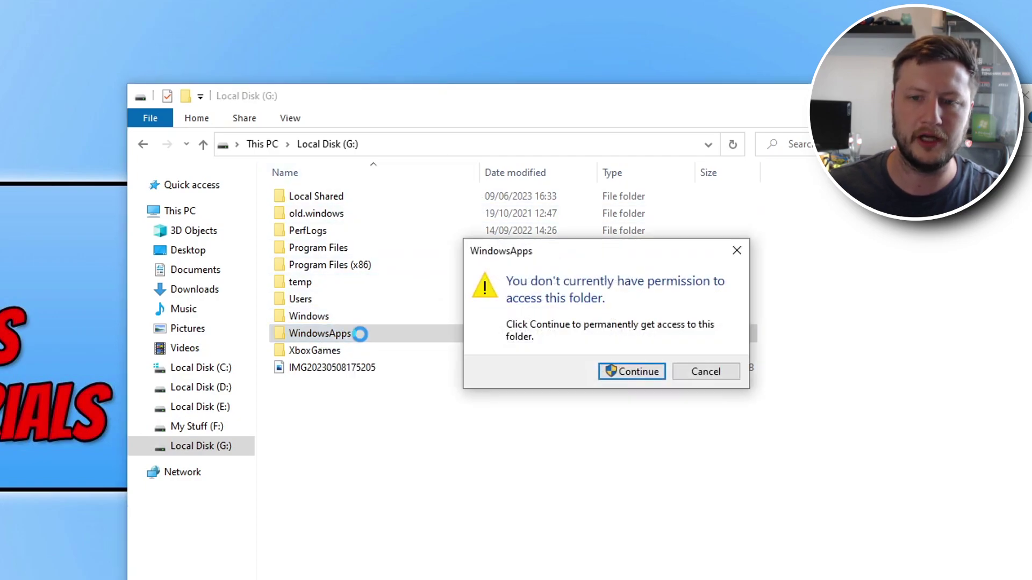
click(622, 370)
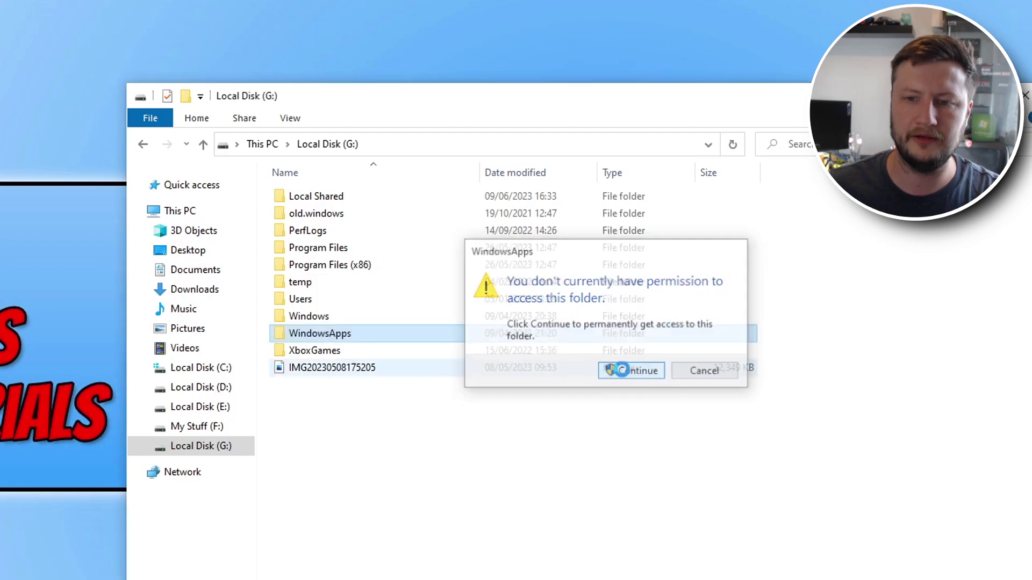